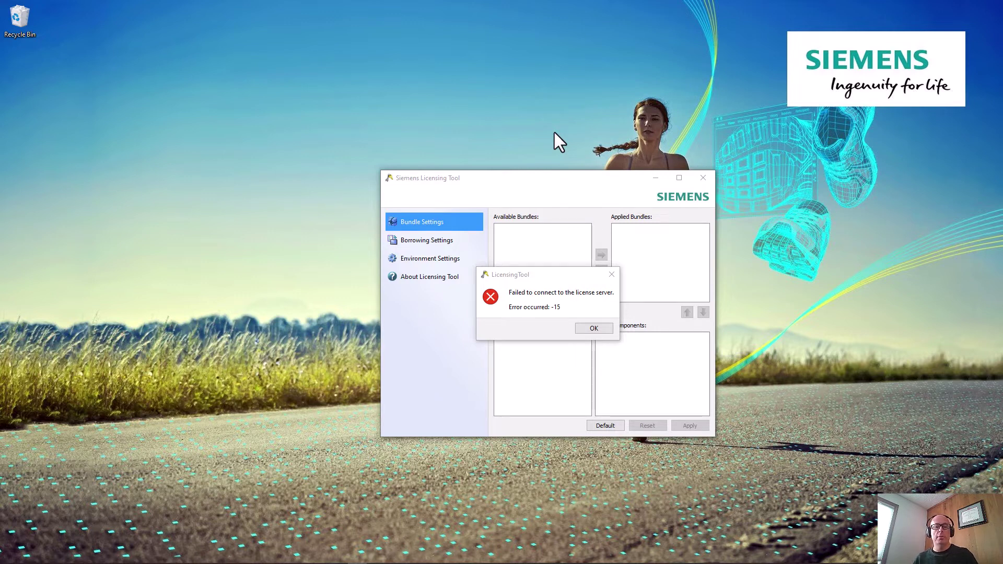
Dismiss the 'Failed to connect' license-server error (-15) in Siemens Licensing Tool
left_click(592, 331)
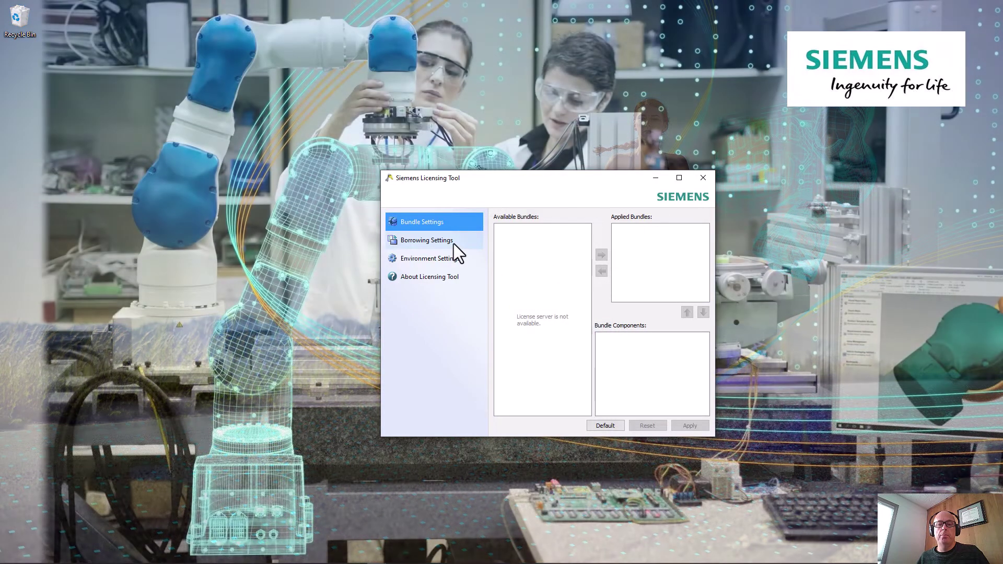
left_click(454, 242)
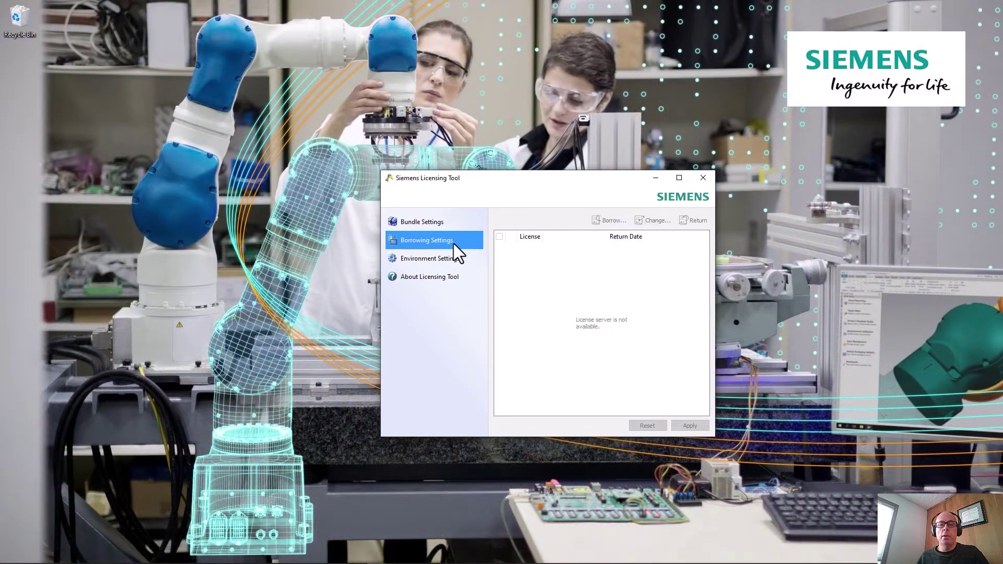
left_click(431, 257)
left_click_drag(562, 185, 520, 154)
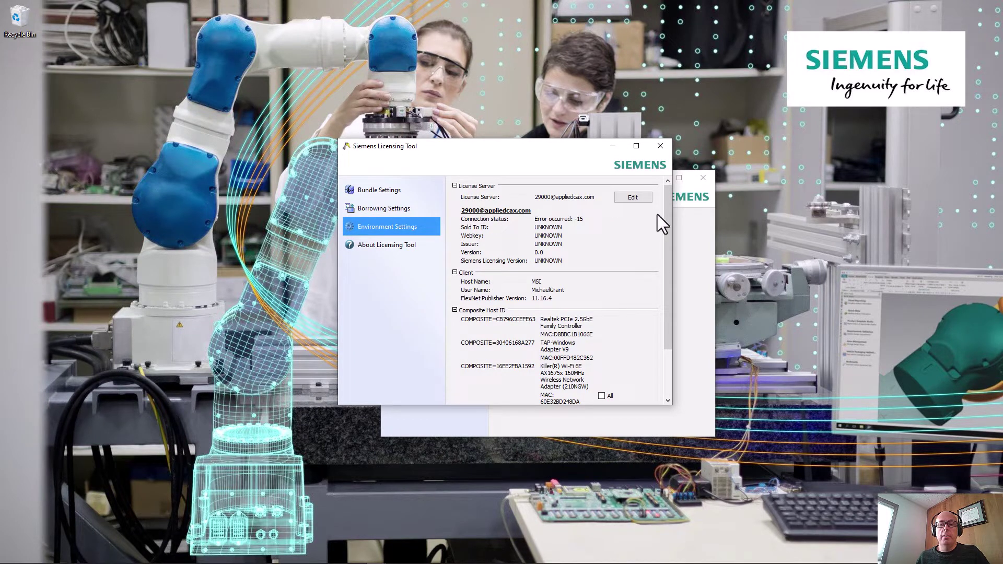
left_click(633, 198)
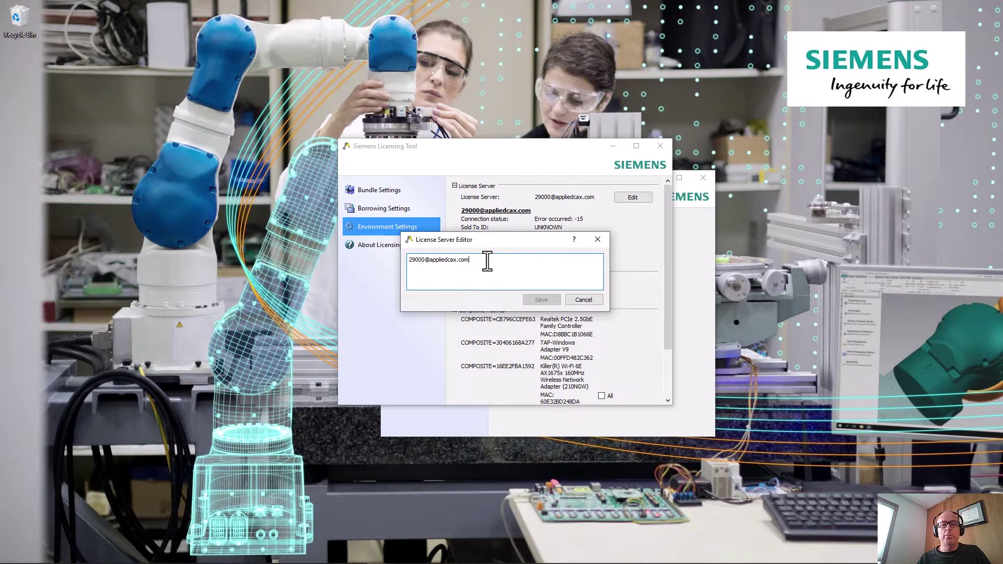
Replace appliedcax.com with localhost and save 29000@localhost as the license server
key("BackSpace")
key("BackSpace")
key("BackSpace")
key("BackSpace")
key("BackSpace")
key("BackSpace")
key("BackSpace")
key("BackSpace")
key("BackSpace")
key("BackSpace")
key("BackSpace")
key("BackSpace")
key("BackSpace")
key("BackSpace")
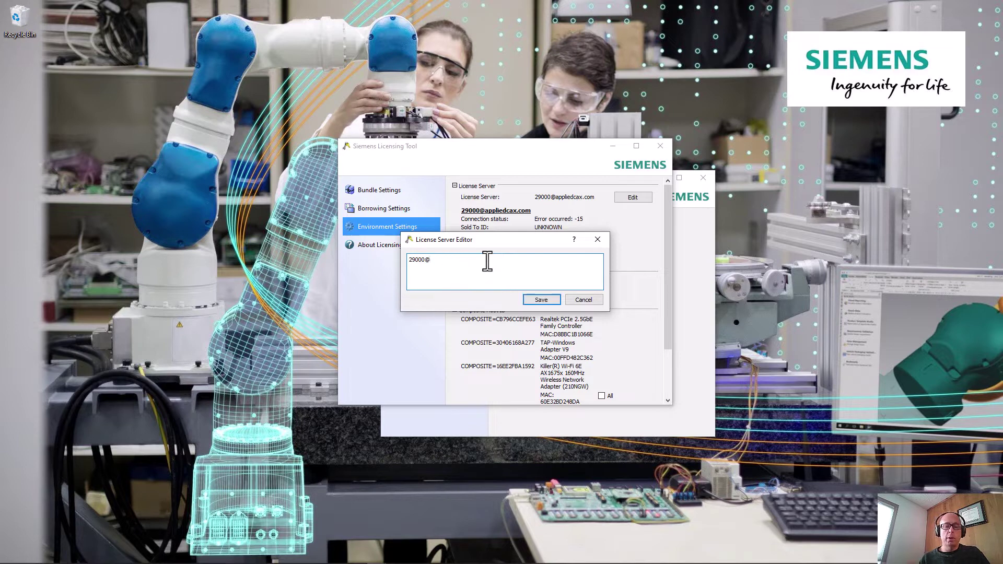
type("lo")
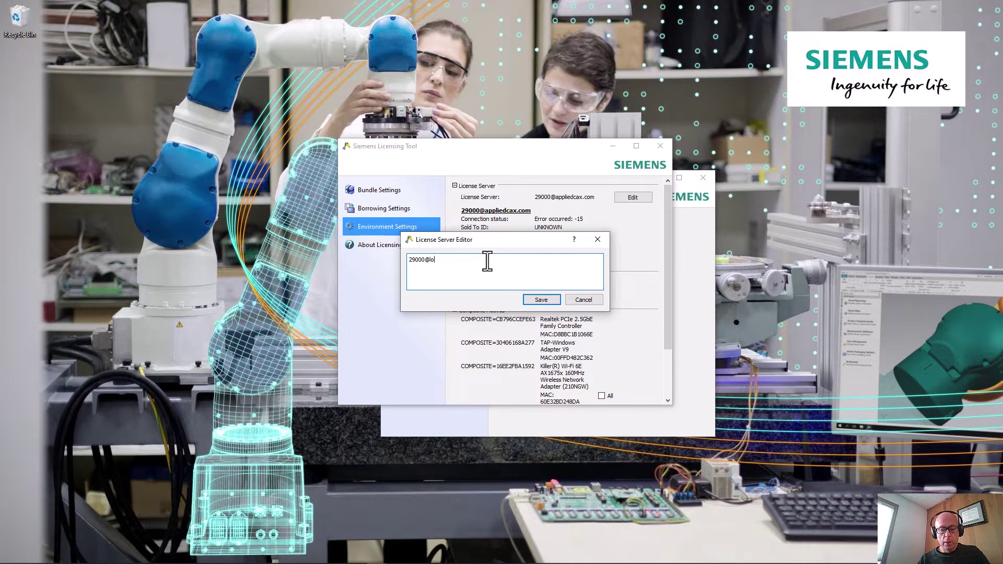
type("calhost")
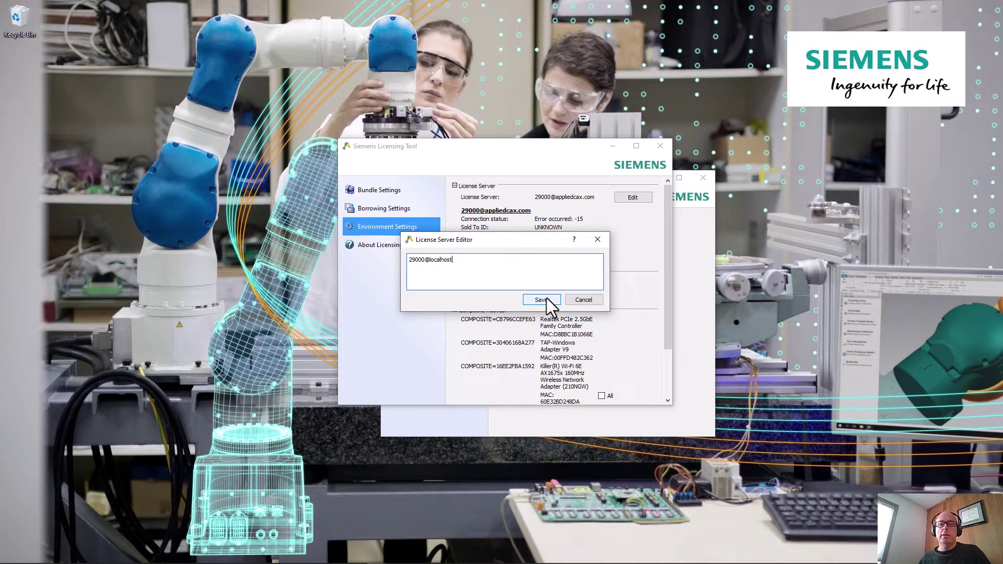
left_click_drag(542, 240, 340, 283)
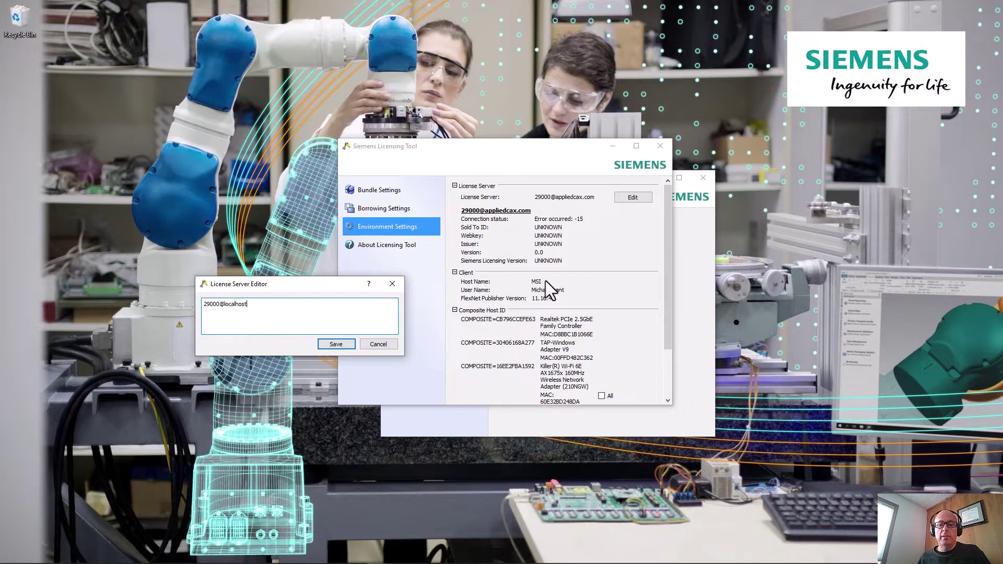
left_click_drag(335, 283, 561, 228)
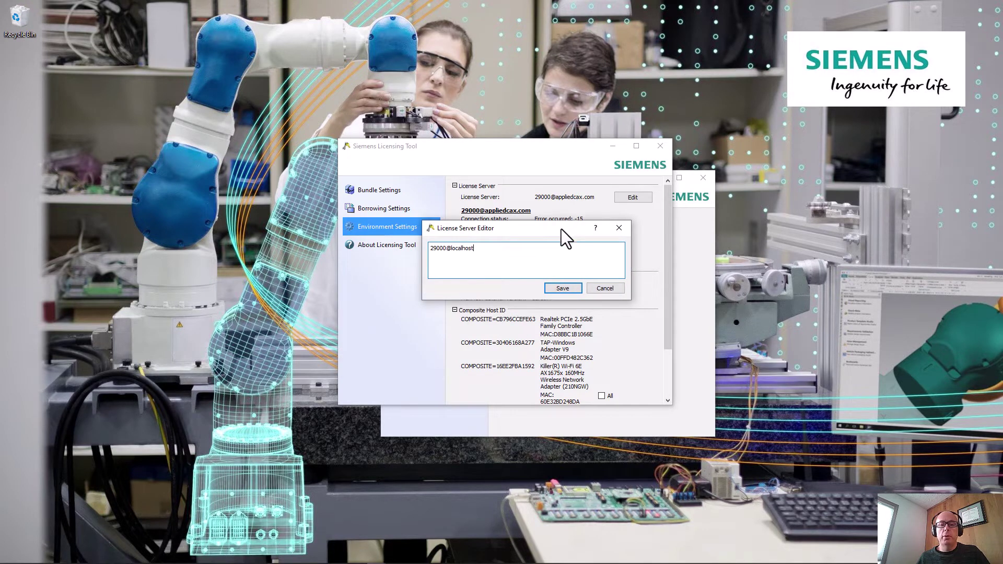
left_click(565, 291)
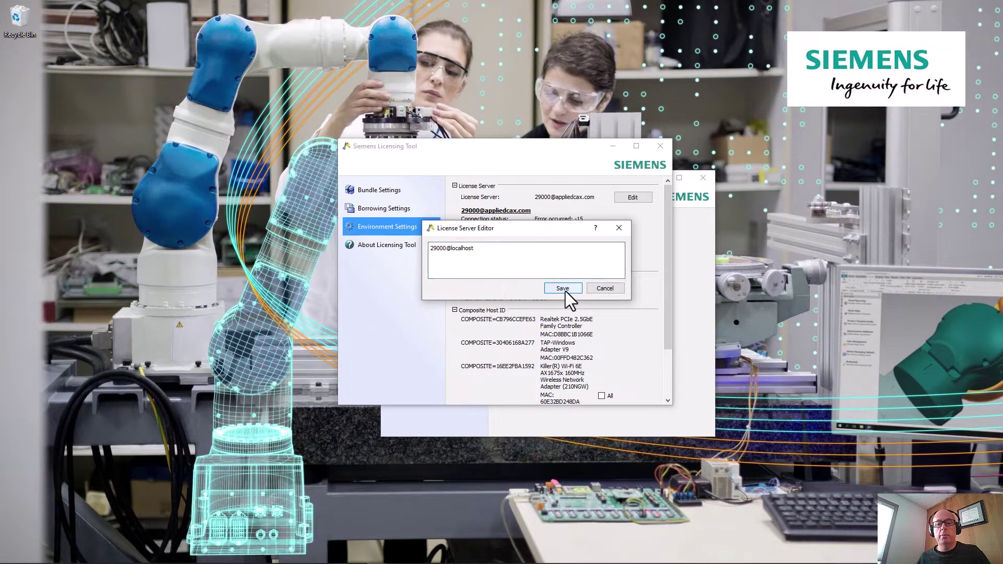
Check that Partner NX Dev is applied, then close the tool and dismiss the connection error
left_click(400, 194)
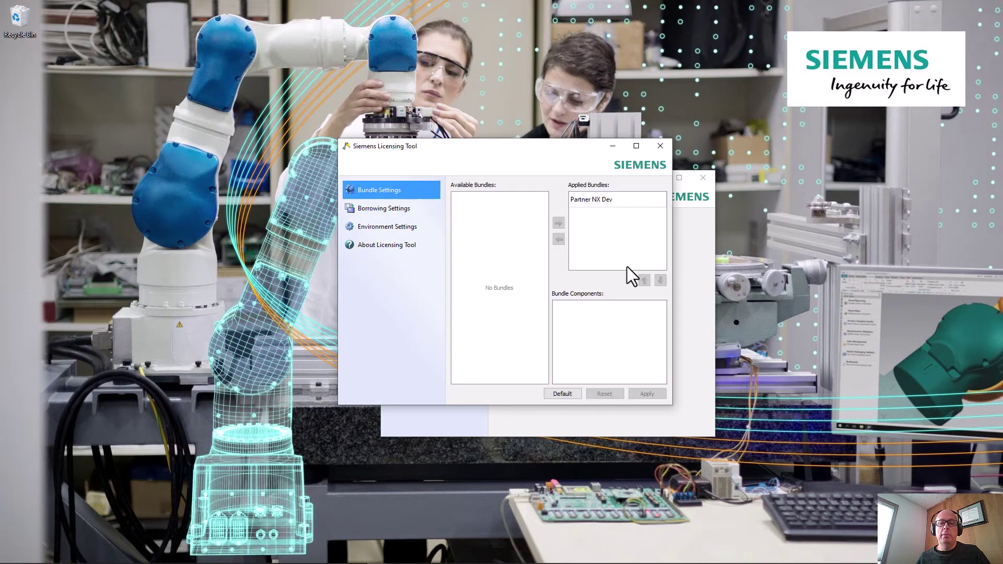
left_click(661, 145)
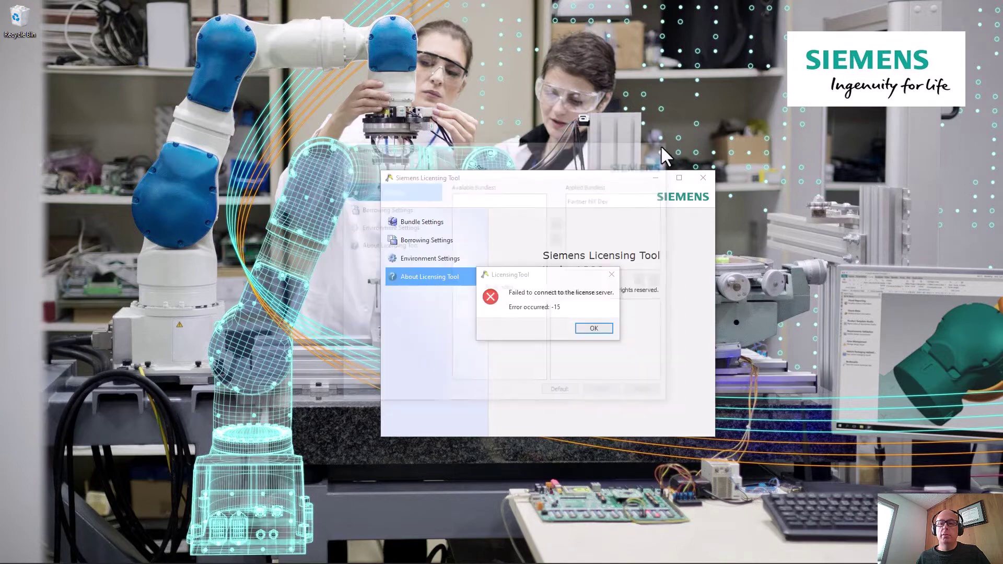
left_click(592, 329)
left_click(422, 224)
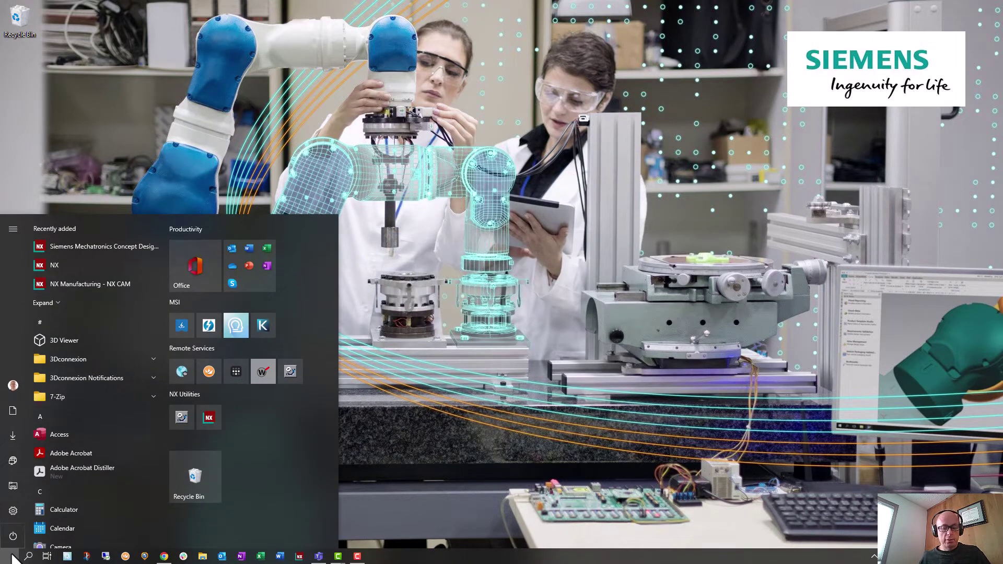
Search 'lice' in the Start menu and launch Siemens Licensing Tool from the Siemens NX folder
type("lice")
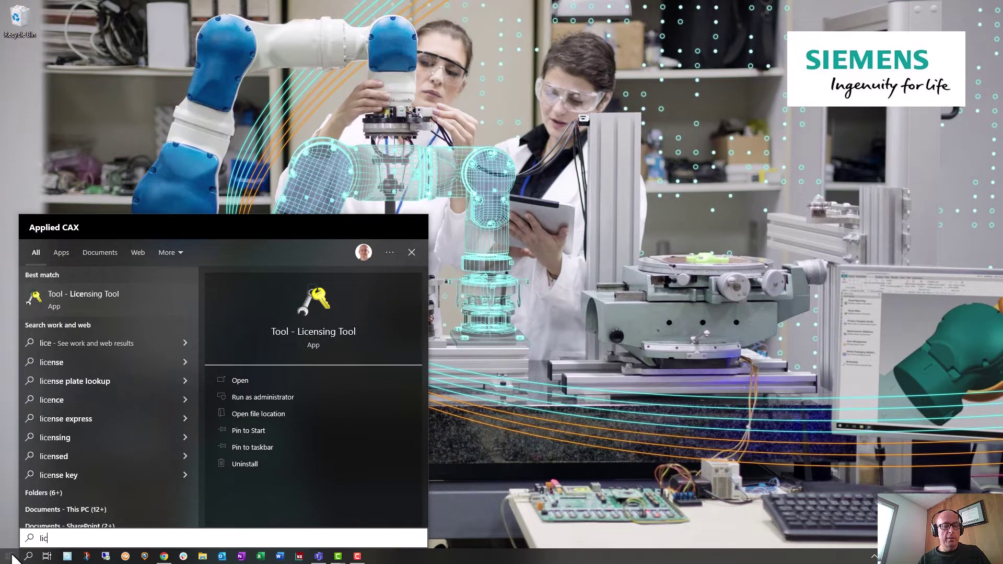
key("BackSpace")
key("BackSpace")
key("BackSpace")
key("BackSpace")
type("tool")
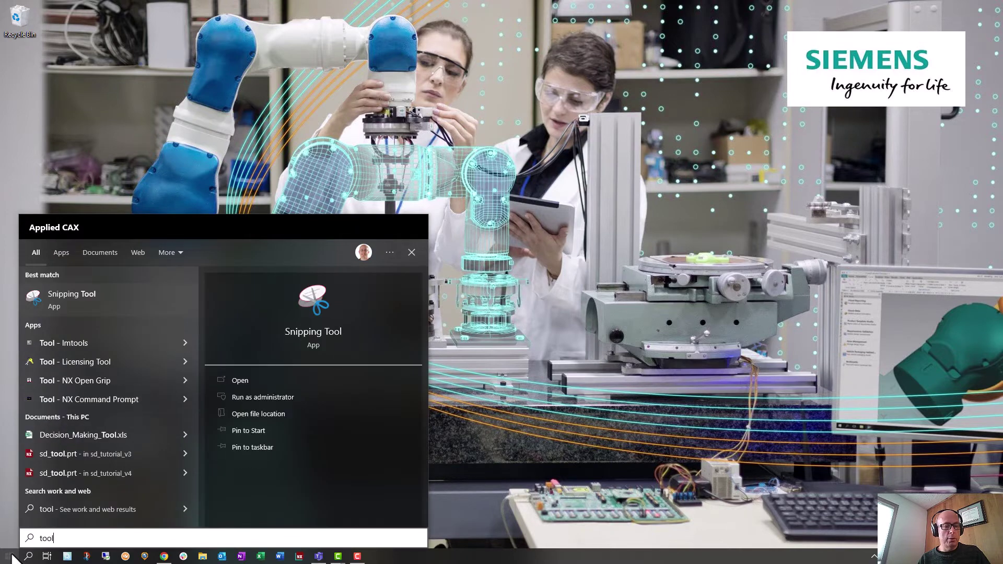
key("BackSpace")
key("BackSpace")
key("BackSpace")
key("BackSpace")
type("lice")
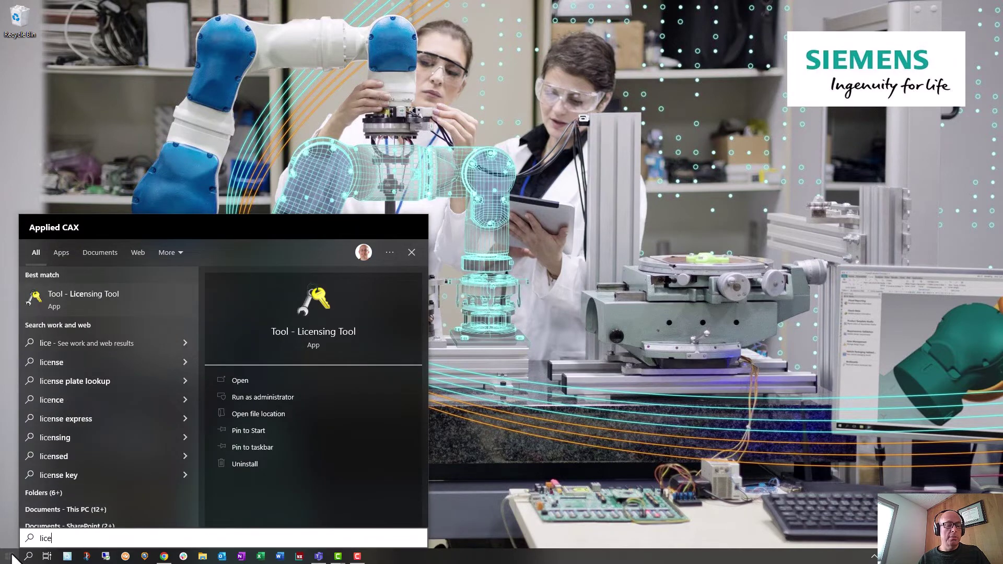
scroll(110, 503, "down", 1)
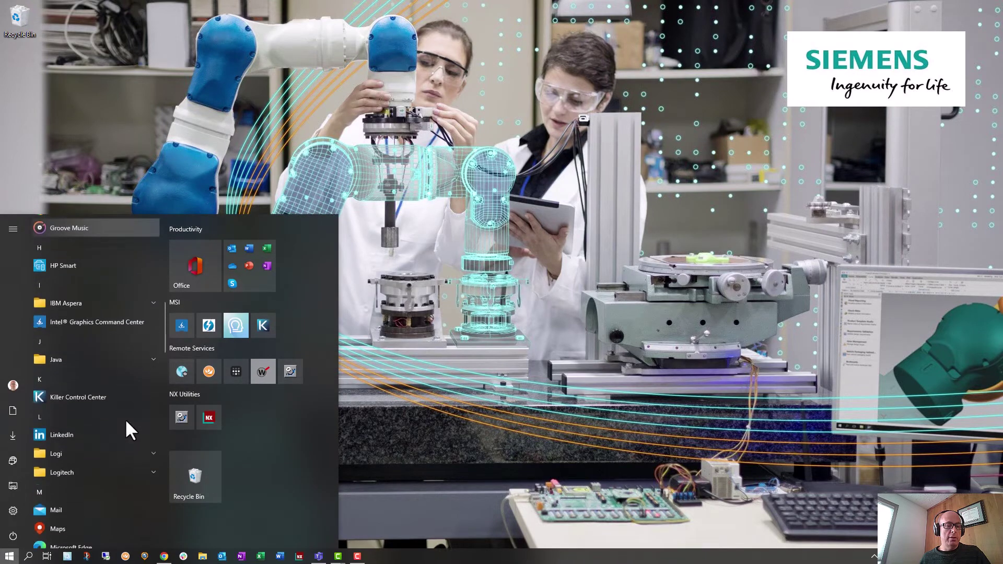
scroll(126, 420, "down", 10)
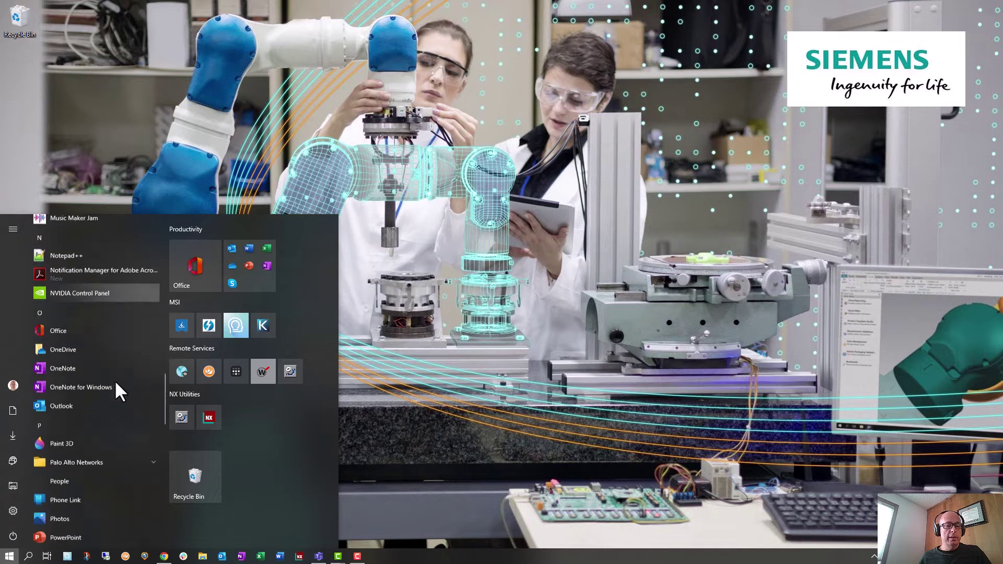
scroll(116, 384, "down", 10)
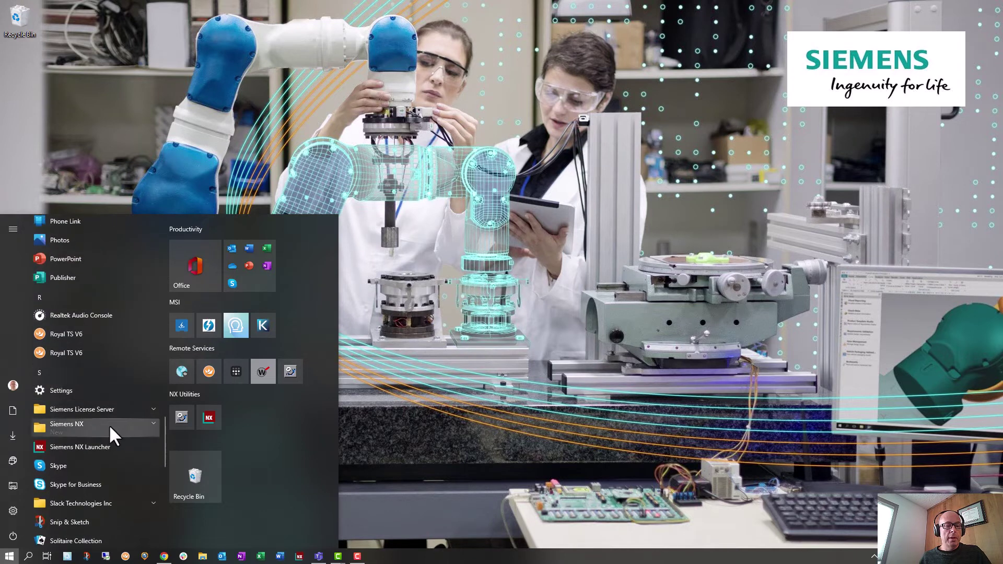
left_click(109, 424)
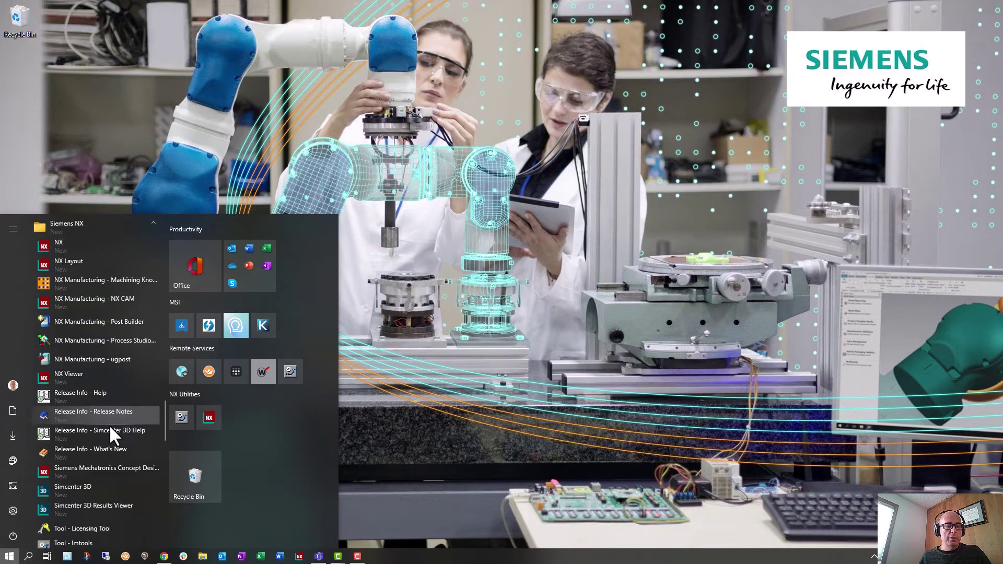
scroll(109, 424, "down", 1)
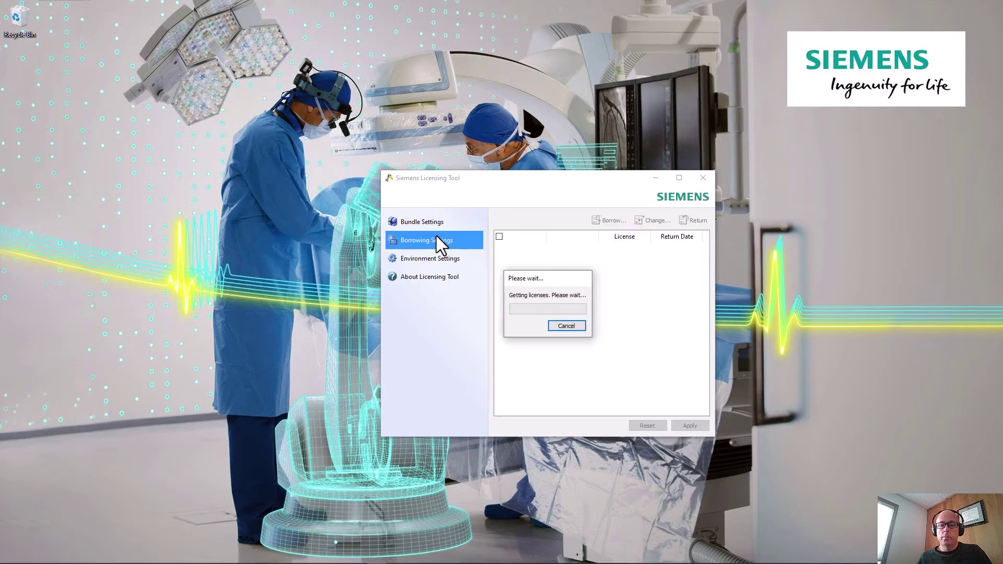
Dismiss the server error and open the License Server Editor under Environment Settings
left_click(590, 330)
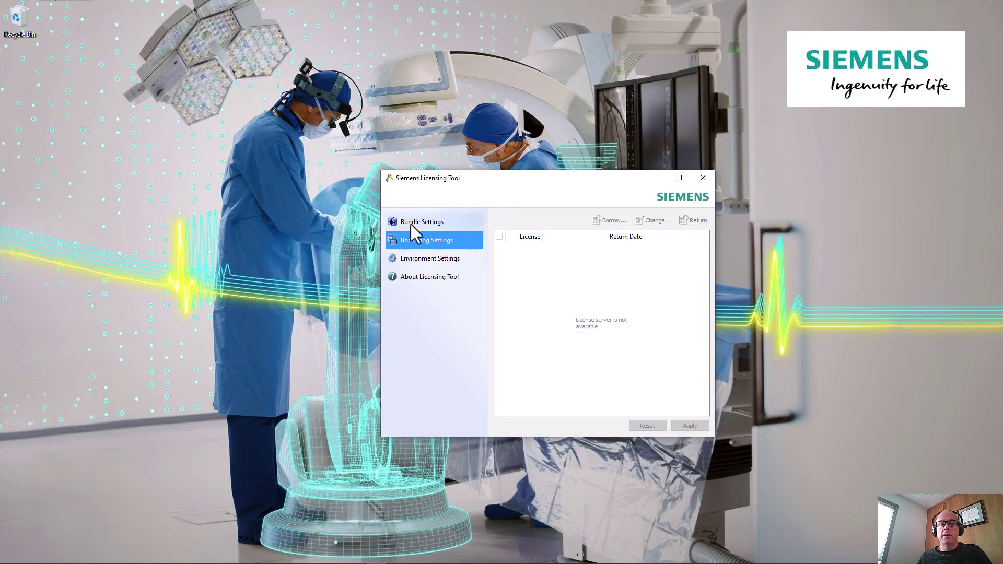
left_click(411, 223)
left_click(441, 260)
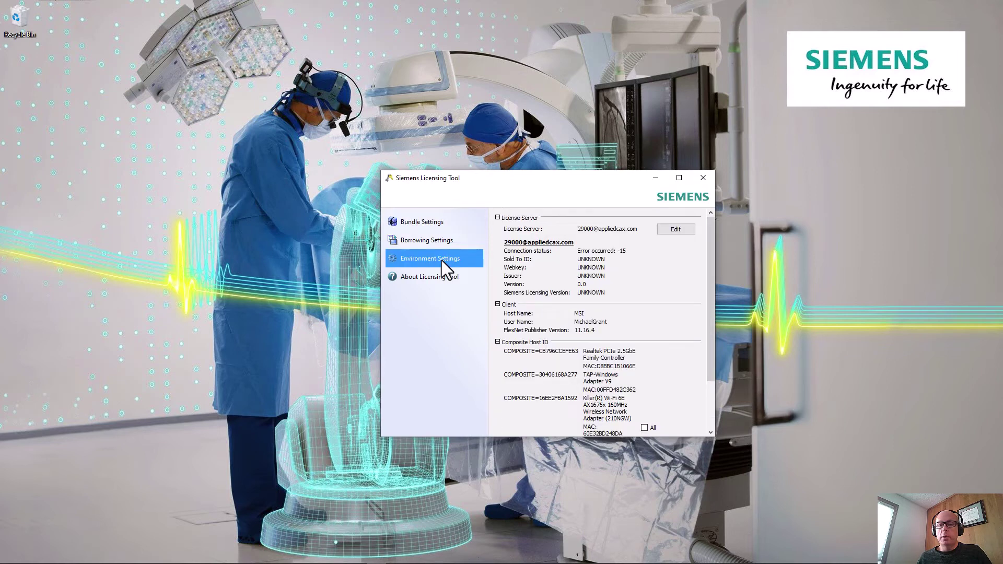
left_click(685, 230)
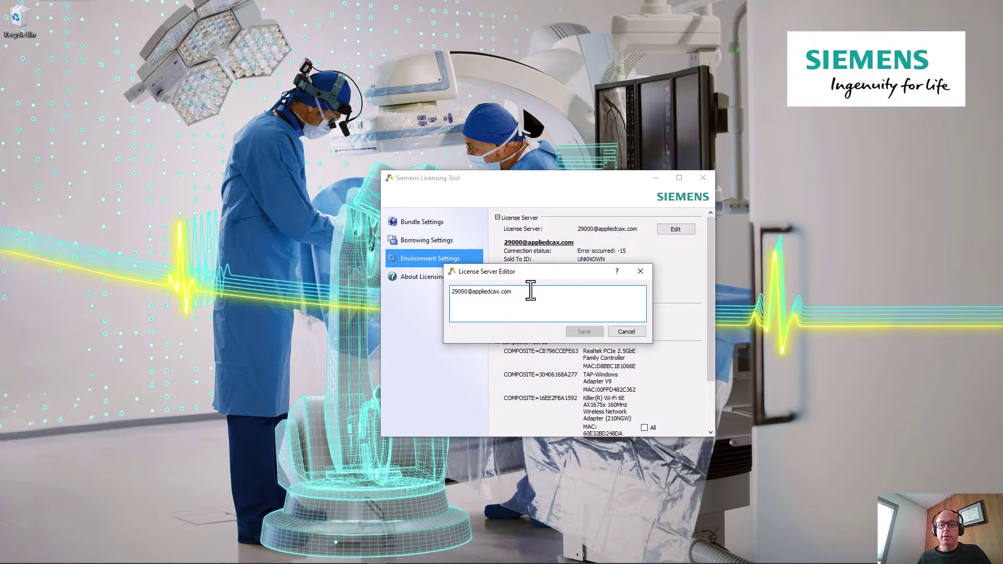
Replace the old host with localhost, saving 29000@localhost as the license server
key("BackSpace")
key("BackSpace")
key("BackSpace")
key("BackSpace")
key("BackSpace")
key("BackSpace")
key("BackSpace")
key("BackSpace")
key("BackSpace")
key("BackSpace")
key("BackSpace")
key("BackSpace")
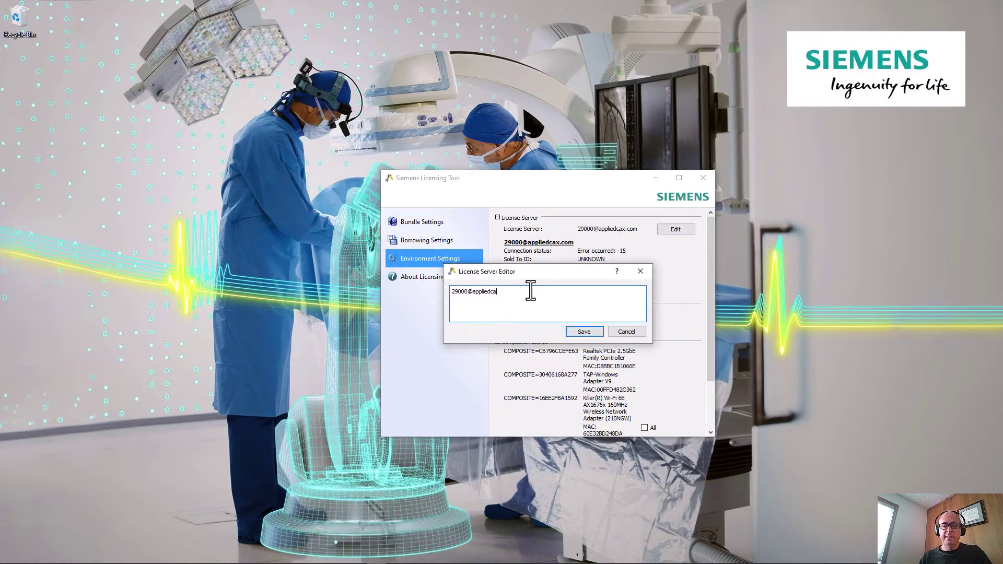
key("BackSpace")
type("localhost")
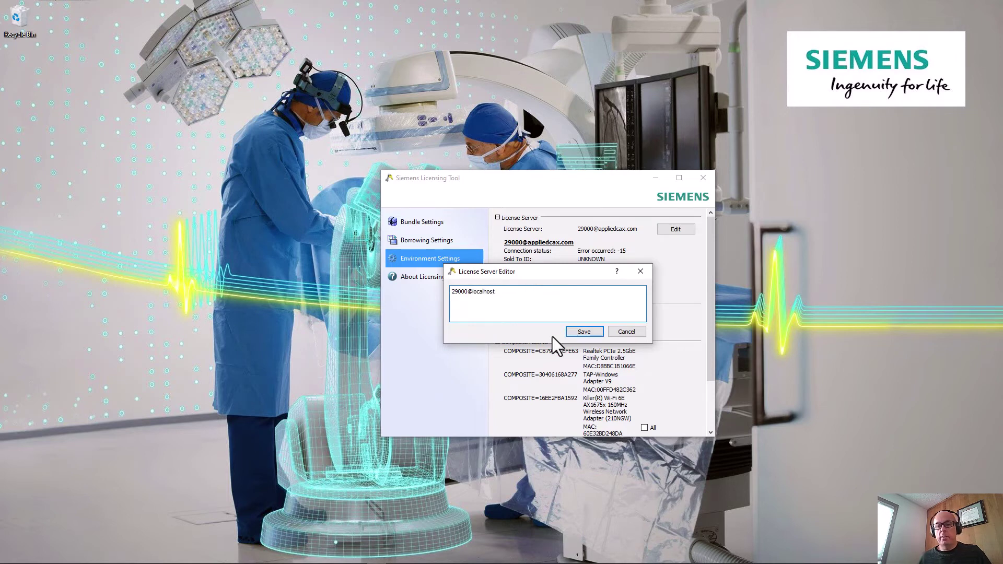
left_click(593, 332)
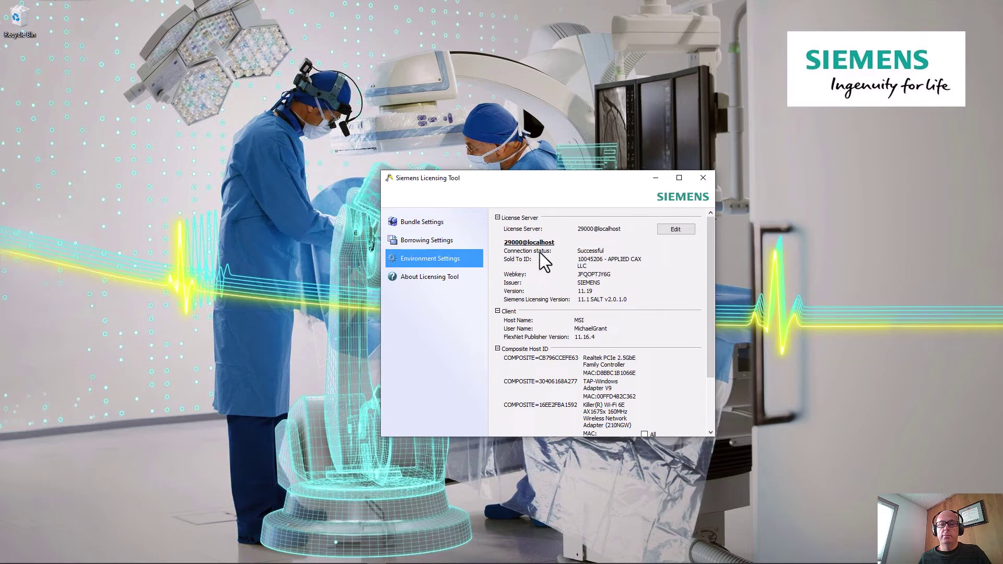
left_click(436, 222)
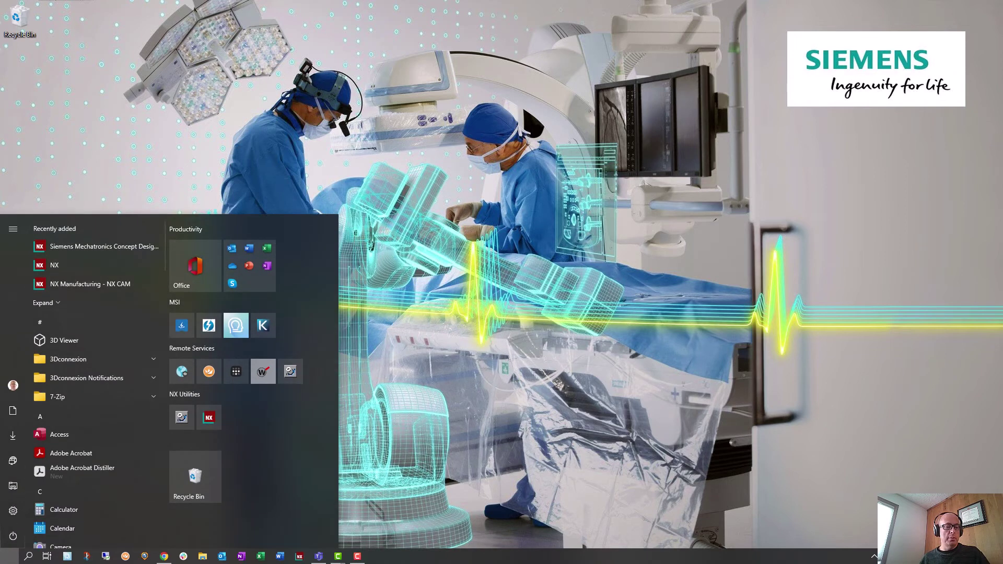
type("env")
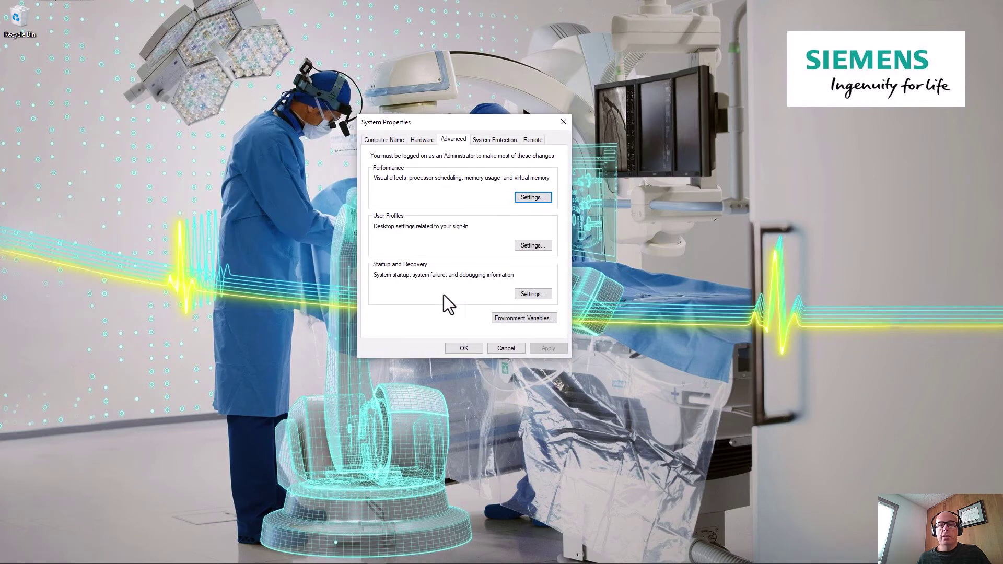
left_click(507, 319)
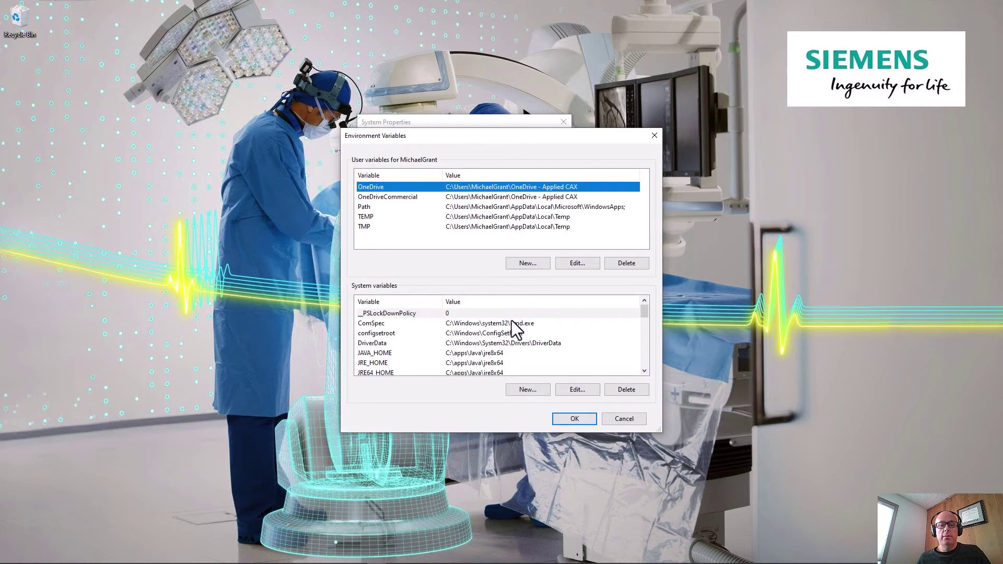
left_click_drag(643, 309, 581, 345)
scroll(581, 345, "up", 1)
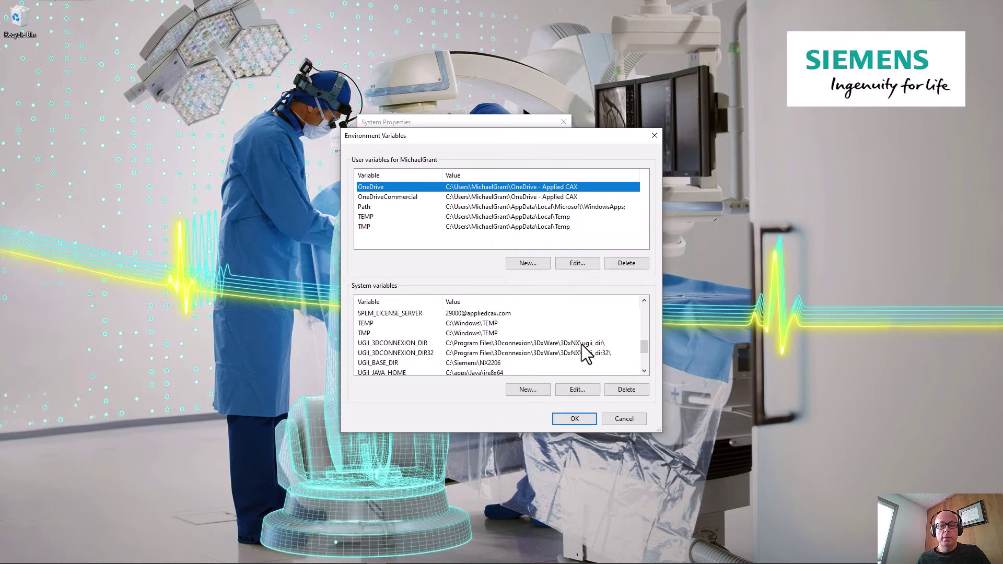
Change SPLM_LICENSE_SERVER to 29000@localhost and confirm both environment variable dialogs
left_click(467, 316)
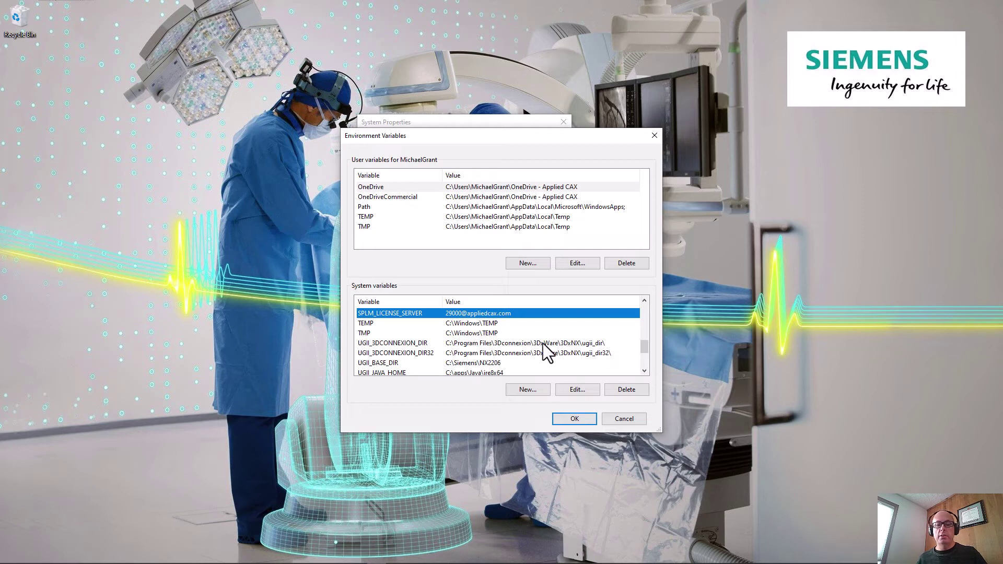
left_click(576, 389)
left_click(490, 289)
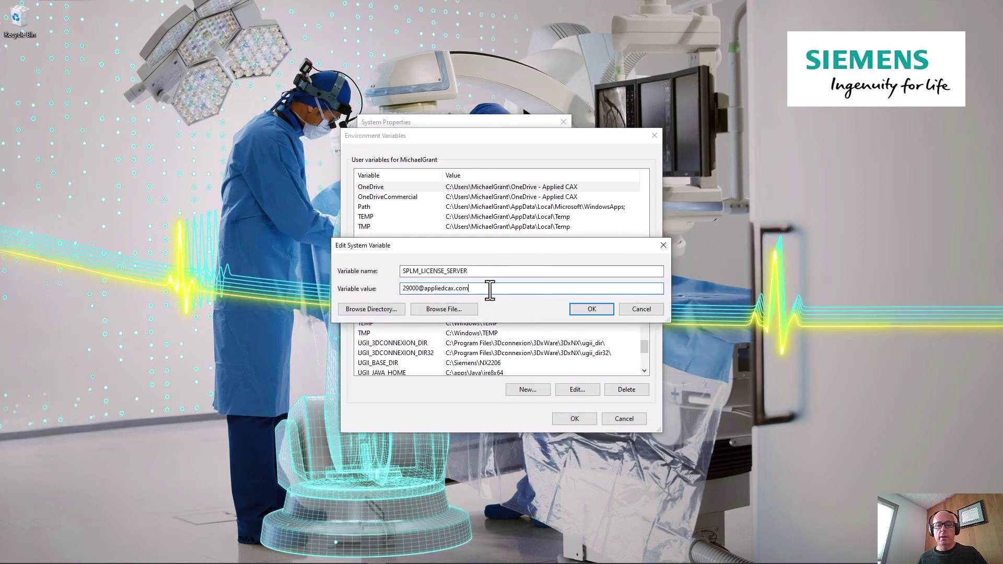
key("BackSpace")
key("BackSpace")
key("BackSpace")
key("BackSpace")
key("BackSpace")
key("BackSpace")
key("BackSpace")
key("BackSpace")
key("BackSpace")
key("BackSpace")
key("BackSpace")
key("BackSpace")
key("BackSpace")
key("BackSpace")
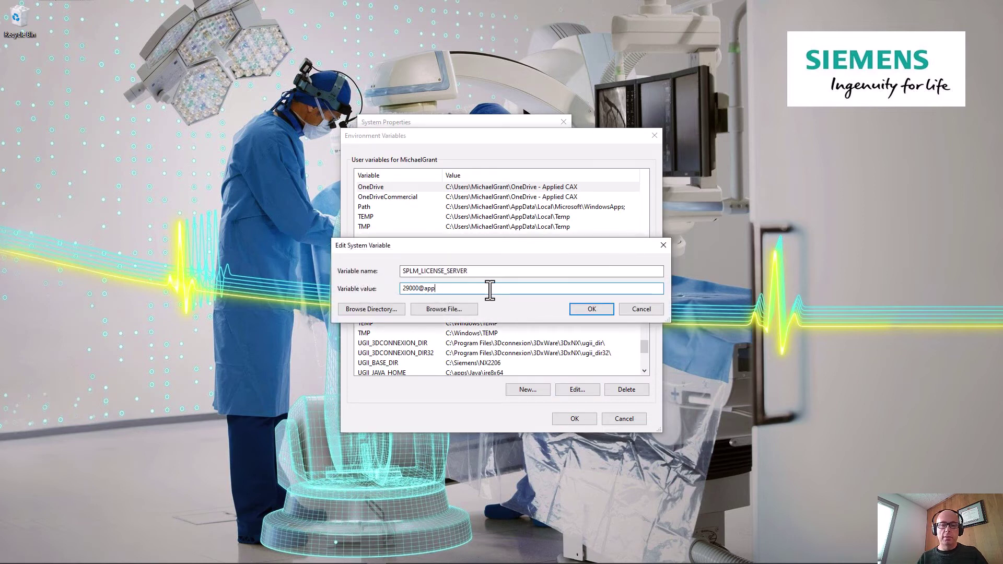
type("localhost")
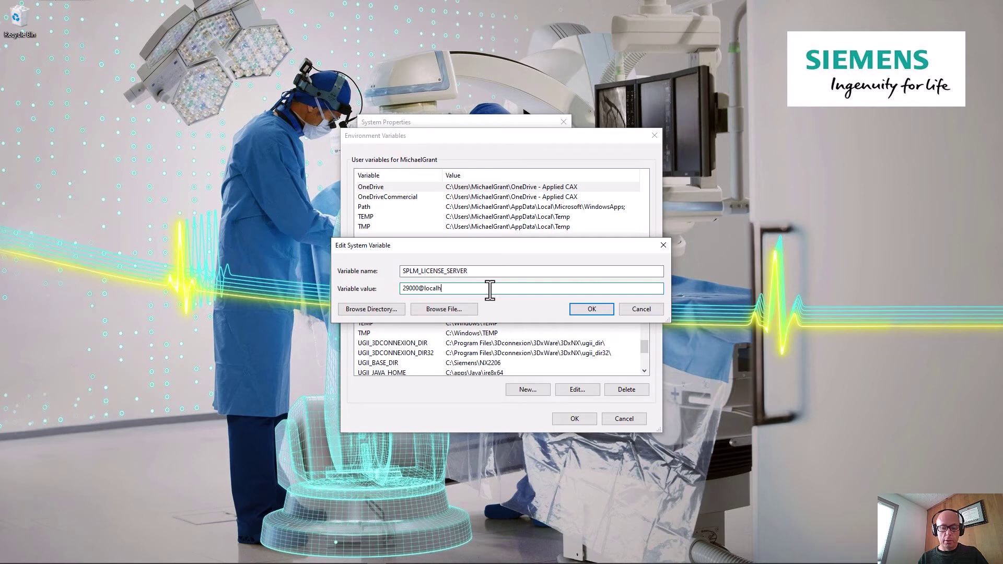
left_click(602, 313)
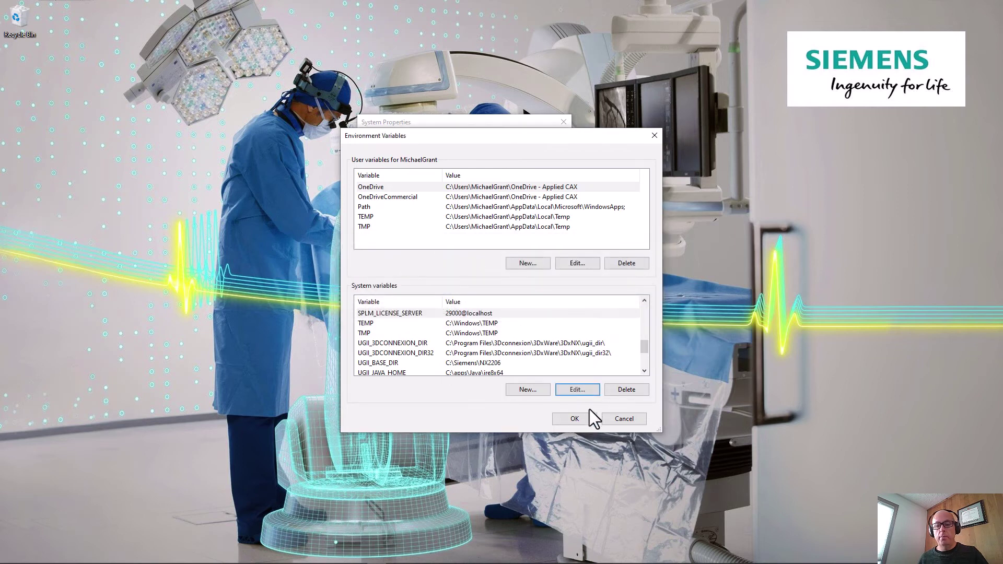
left_click(580, 420)
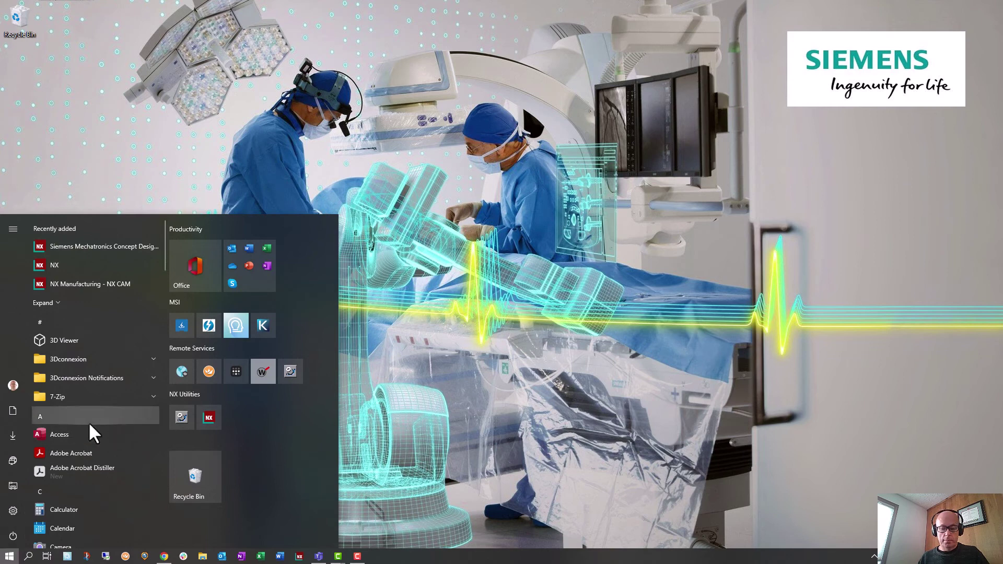
Relaunch the Licensing Tool and confirm 29000@localhost connects Successfully with version 11.19
type("lice")
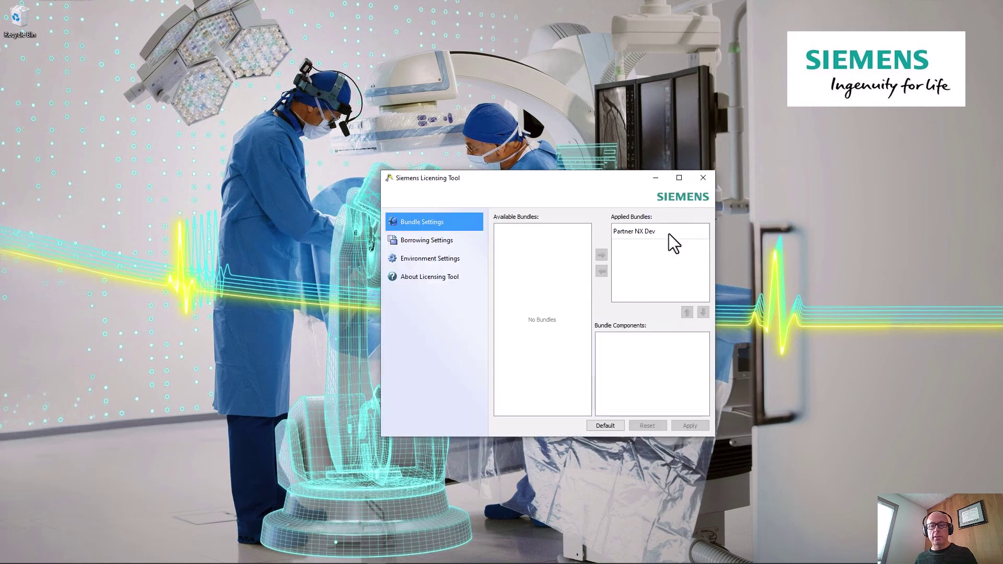
left_click(435, 237)
left_click(432, 259)
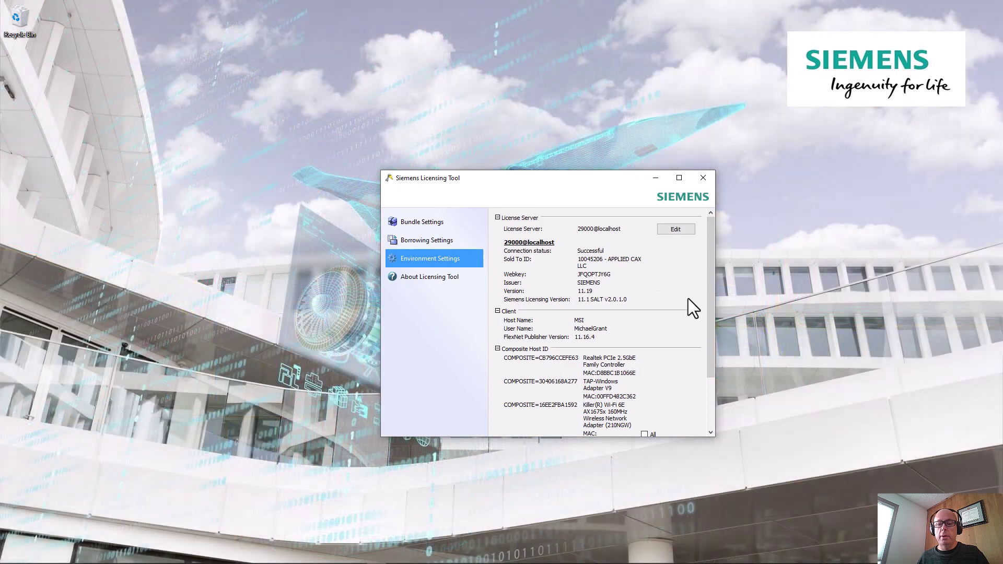
scroll(679, 308, "down", 1)
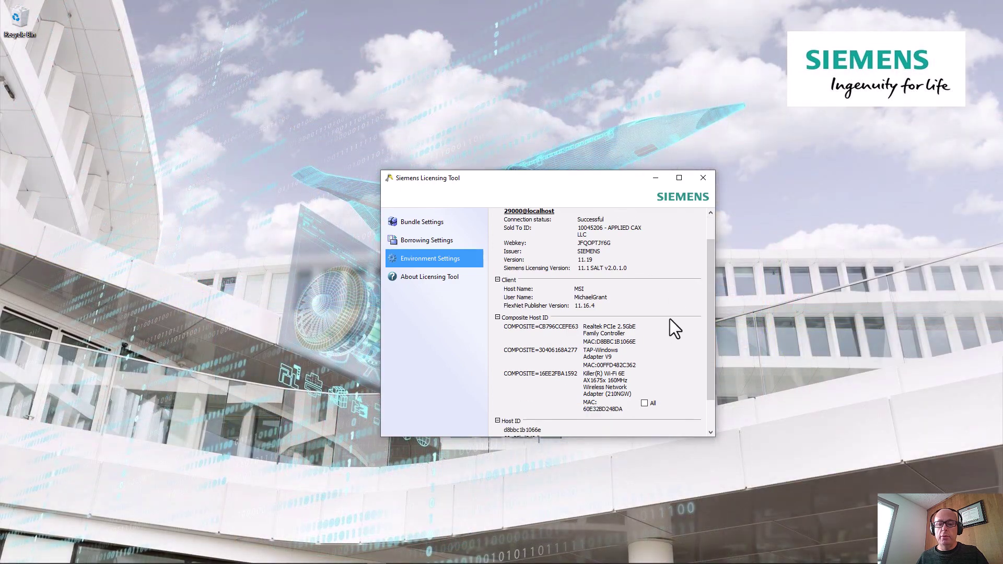
scroll(670, 320, "down", 2)
scroll(669, 320, "up", 3)
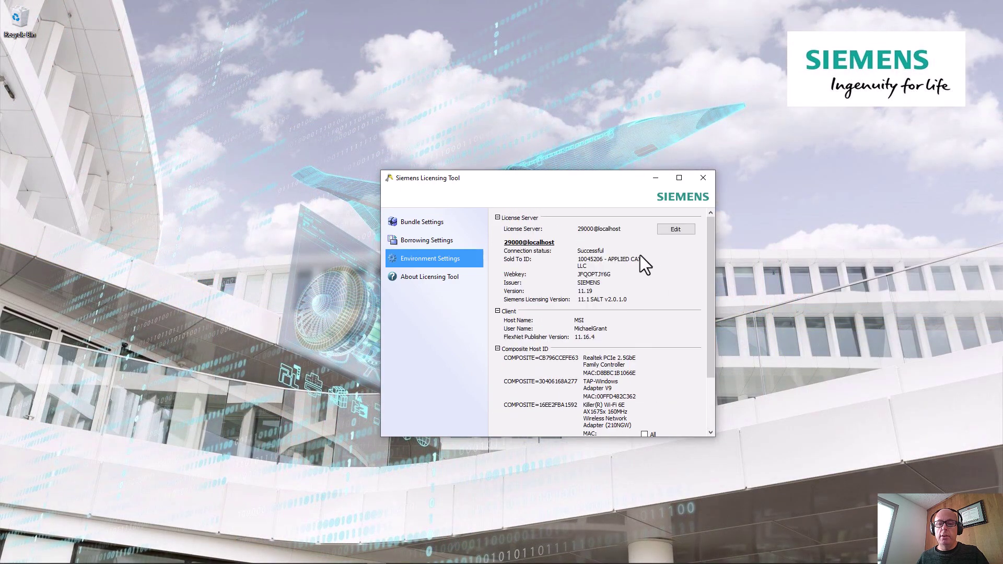